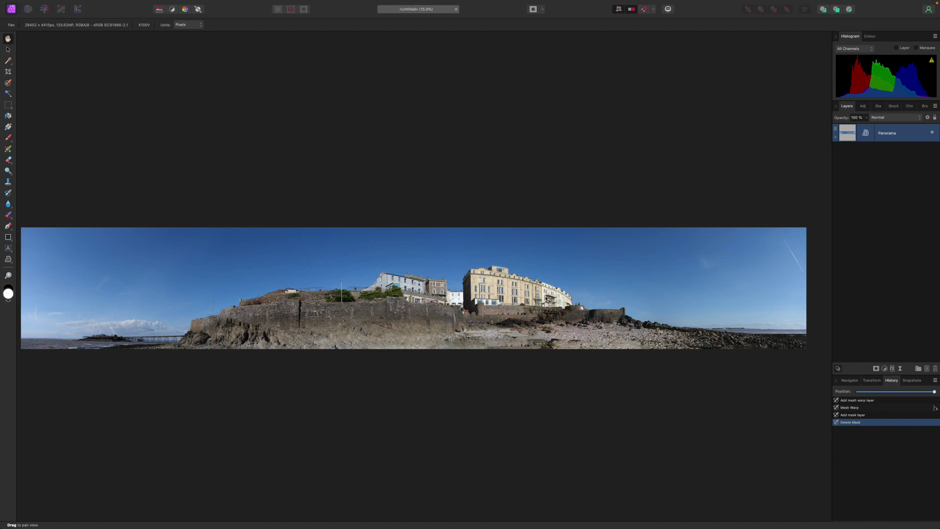
Step: Zoom in and pan across the existing panorama, from the sea wall and pier to the distant shore town
left_click_drag(556, 298, 555, 297)
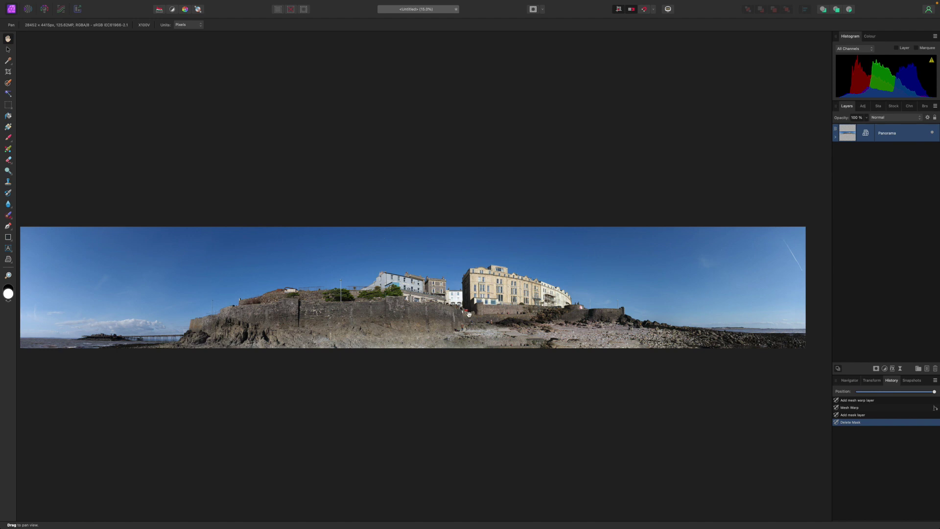
key("super+equal")
key("super+equal")
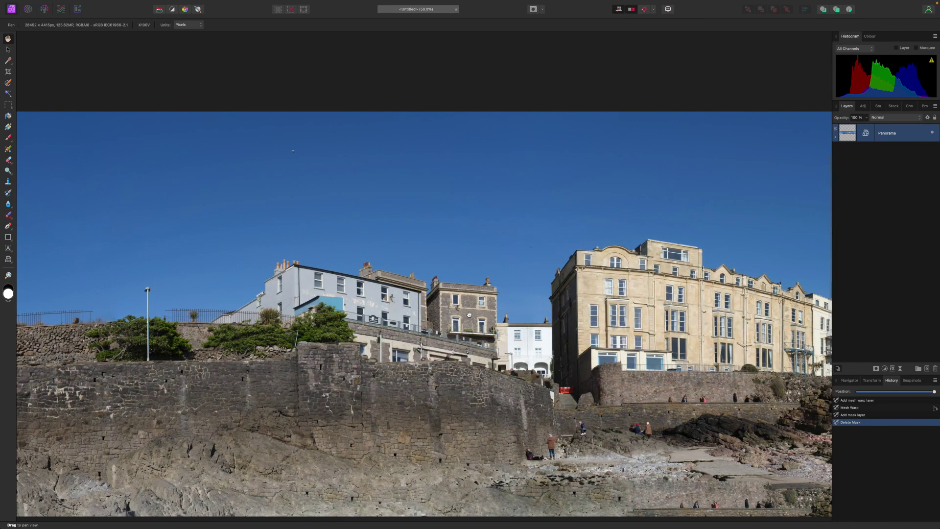
key("super+equal")
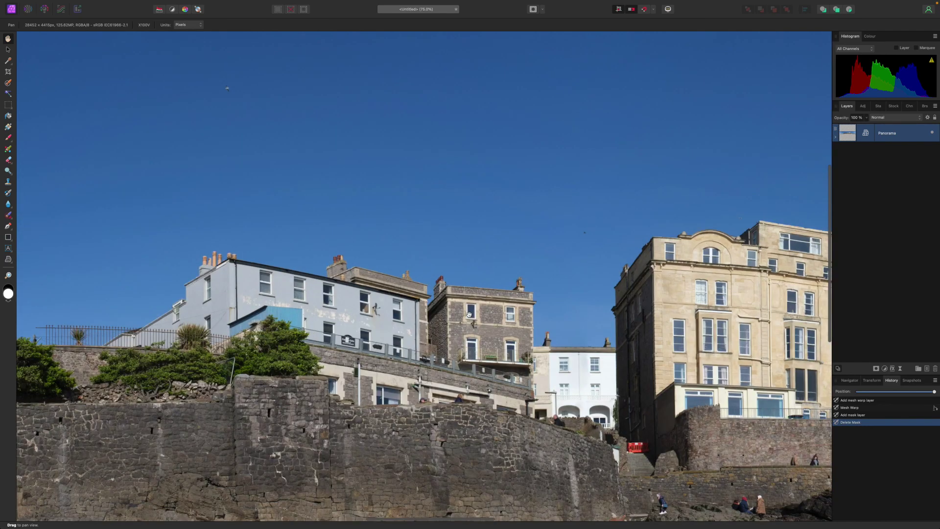
left_click_drag(458, 324, 766, 211)
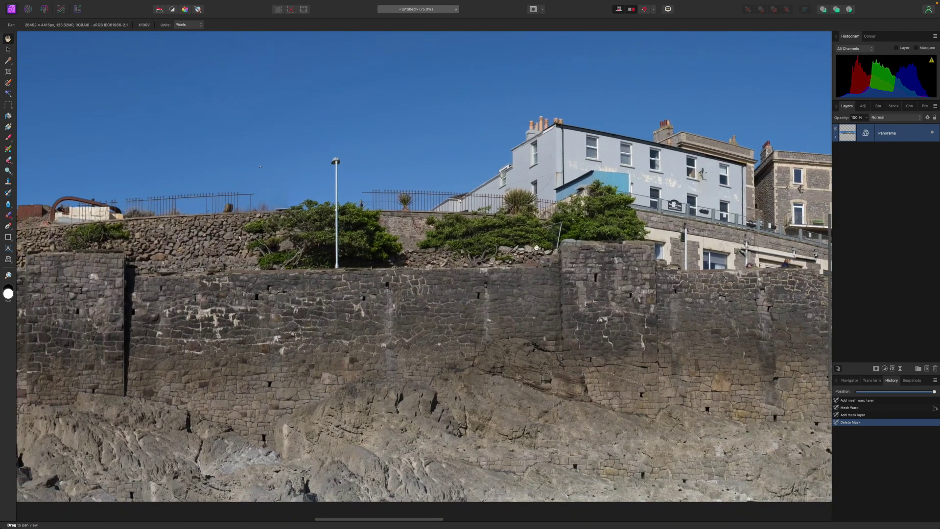
left_click_drag(297, 302, 692, 253)
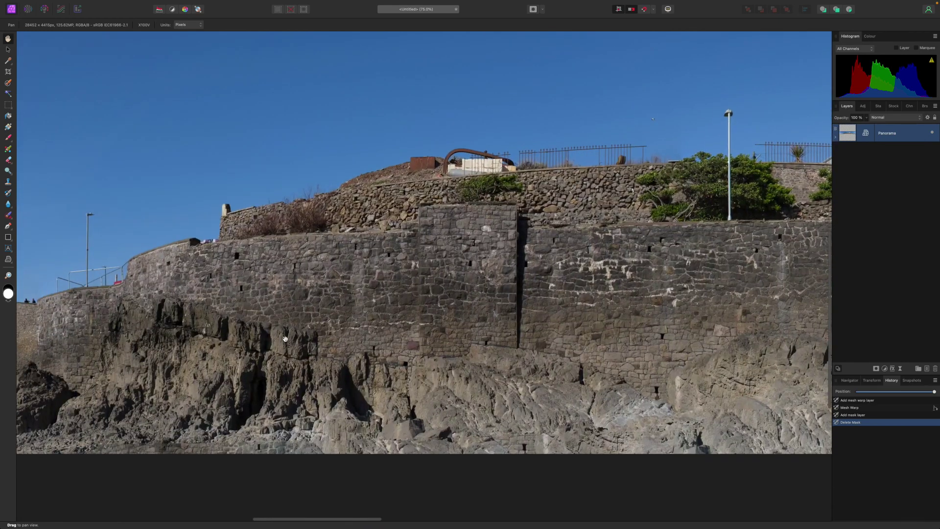
left_click_drag(286, 339, 642, 399)
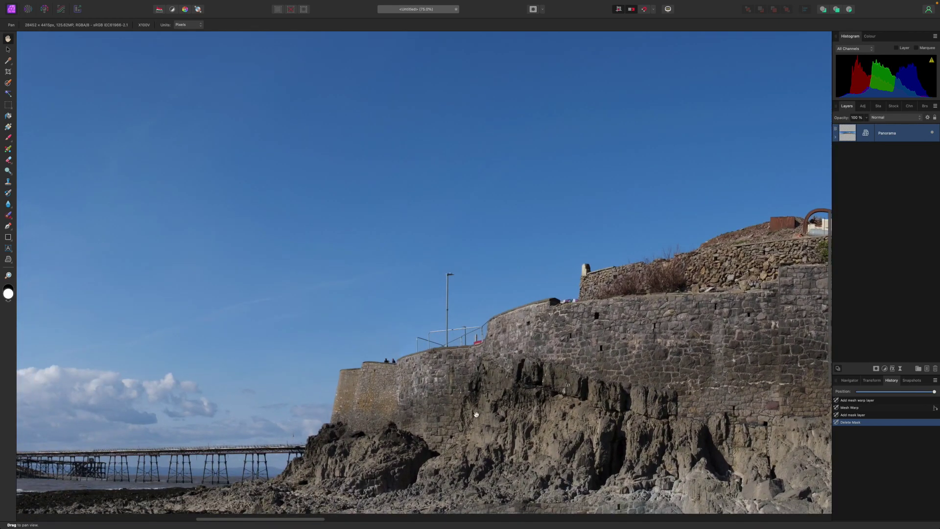
left_click_drag(310, 435, 590, 373)
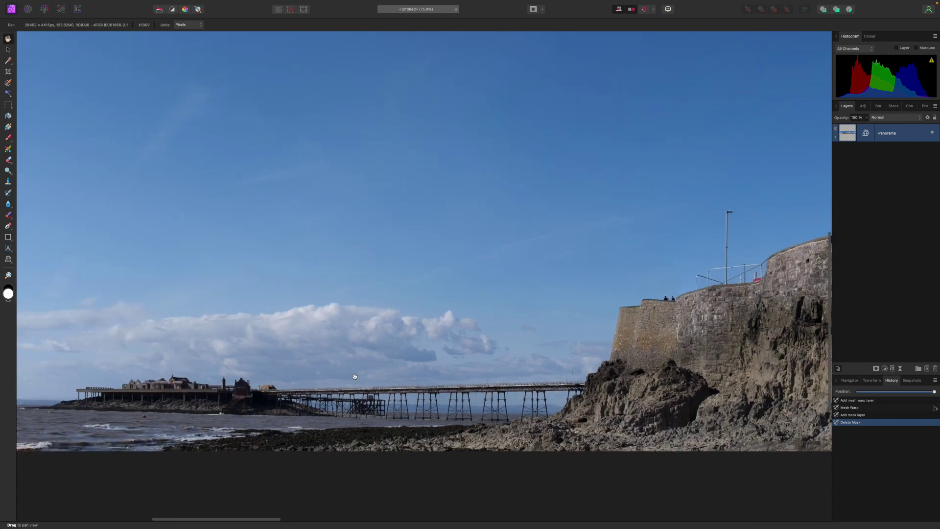
left_click_drag(355, 376, 491, 433)
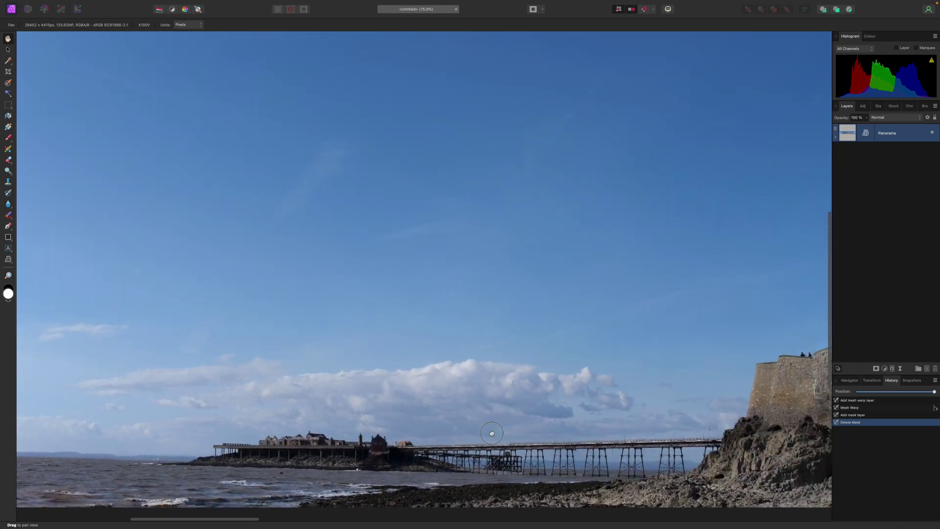
left_click_drag(687, 367, 458, 343)
left_click_drag(726, 401, 518, 389)
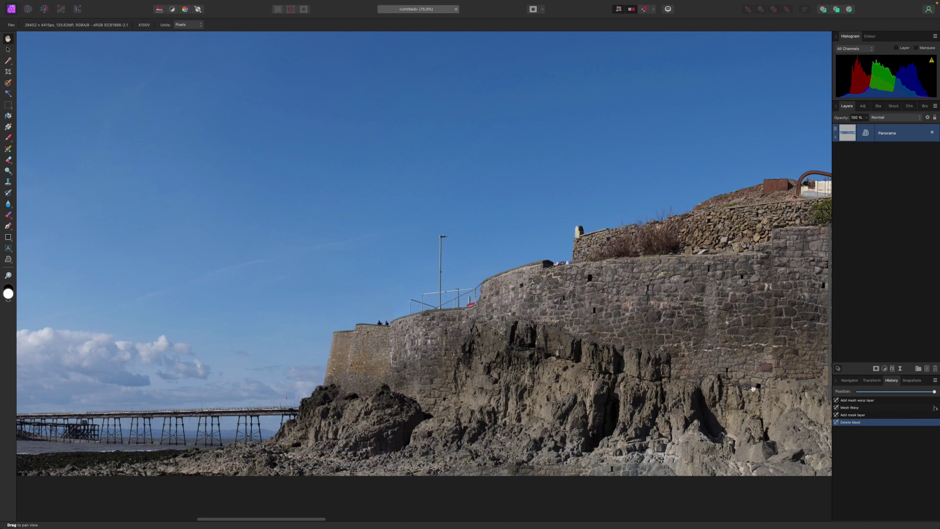
left_click_drag(753, 389, 579, 385)
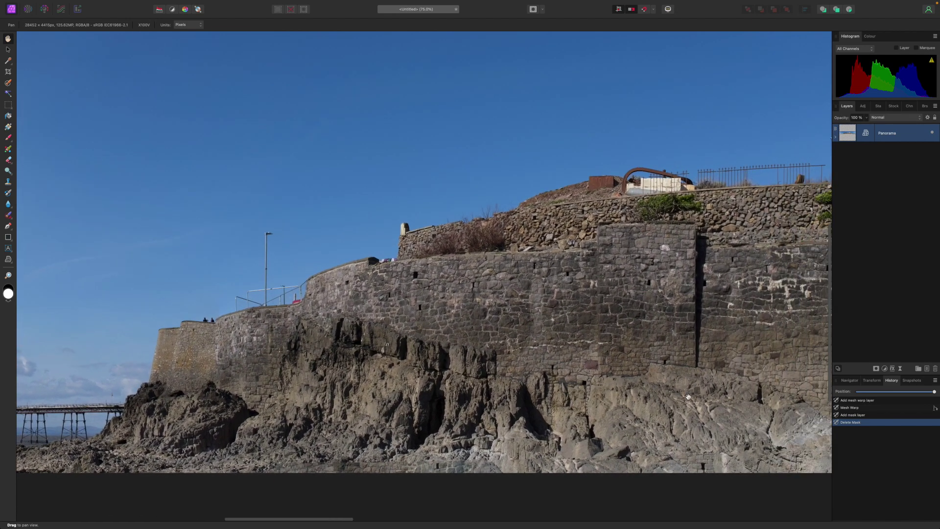
left_click_drag(780, 397, 620, 399)
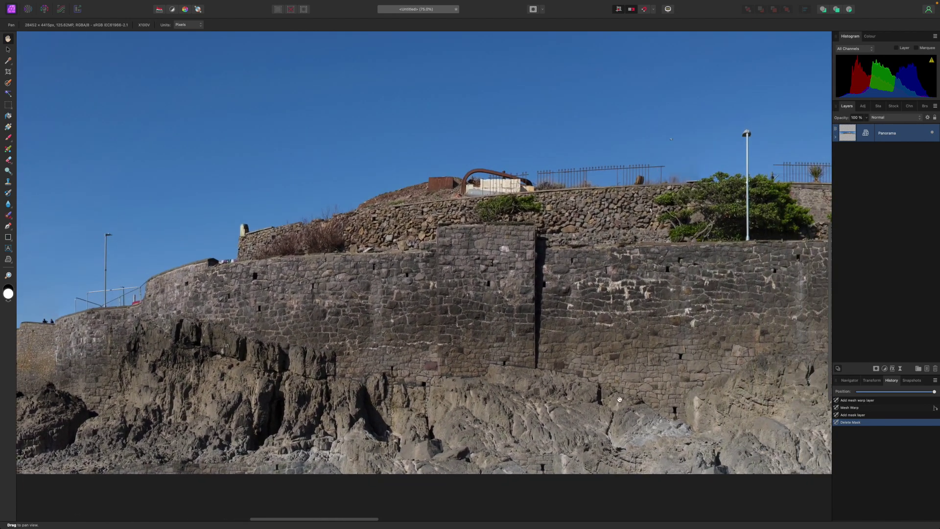
left_click_drag(767, 384, 507, 378)
left_click_drag(747, 374, 473, 371)
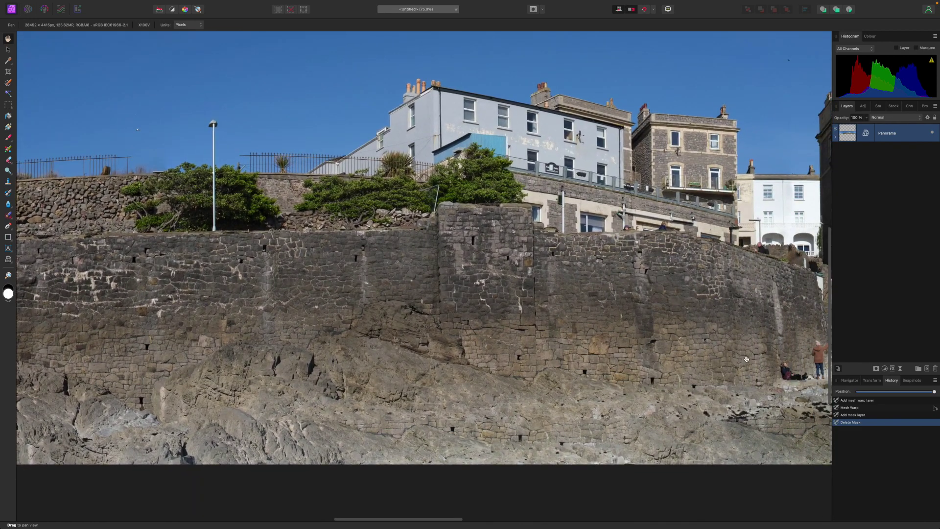
left_click_drag(747, 359, 567, 382)
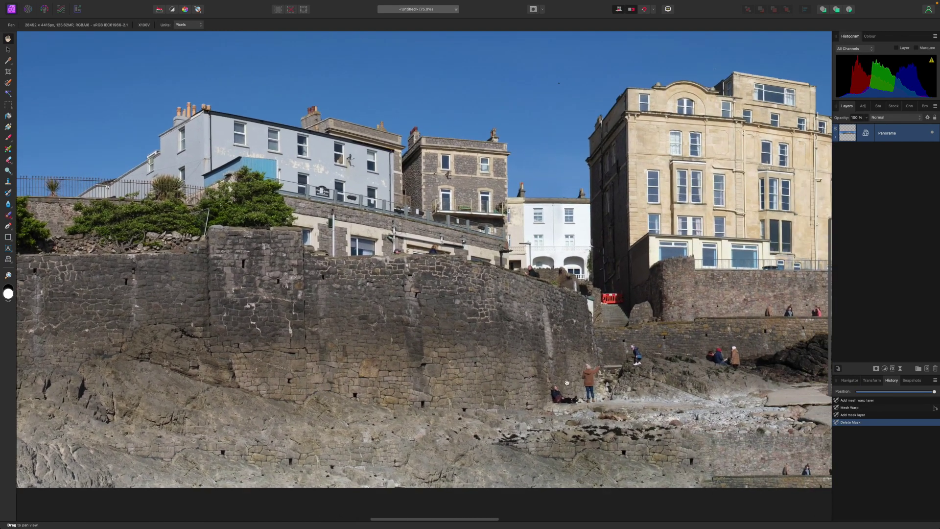
left_click_drag(742, 358, 627, 368)
left_click_drag(772, 359, 563, 366)
left_click_drag(768, 372, 637, 373)
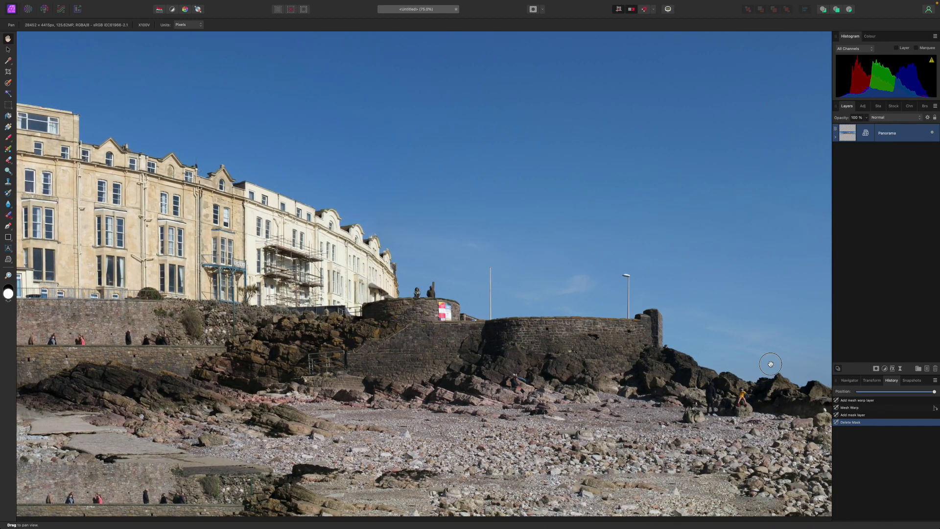
left_click_drag(768, 363, 586, 363)
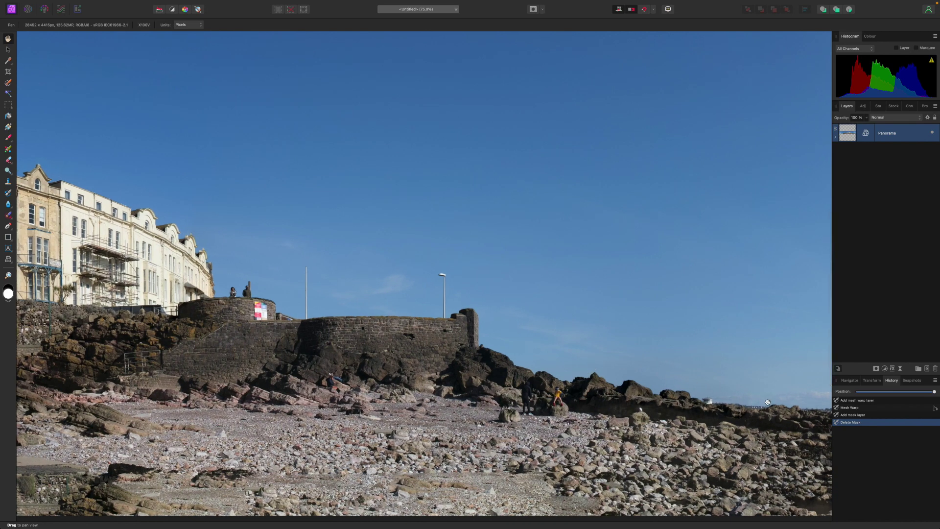
left_click_drag(752, 397, 498, 379)
left_click_drag(752, 412, 530, 418)
mouse_move(789, 388)
left_mouse_down()
mouse_move(759, 381)
mouse_move(788, 352)
mouse_move(605, 368)
mouse_move(788, 376)
left_mouse_up()
Step: Zoom to 150% on the seafront buildings and lower sea wall, then zoom back out
scroll(788, 376, "left", 10)
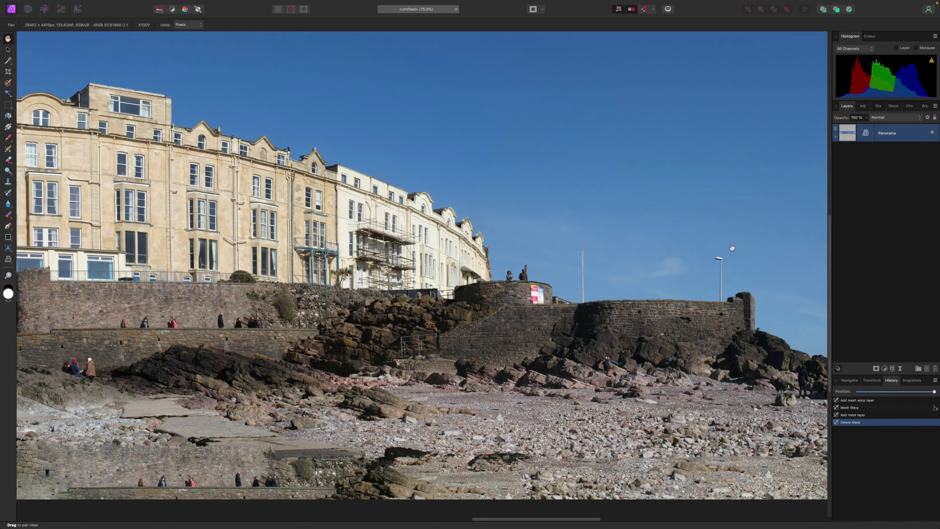
key("ctrl+plus")
key("ctrl+plus")
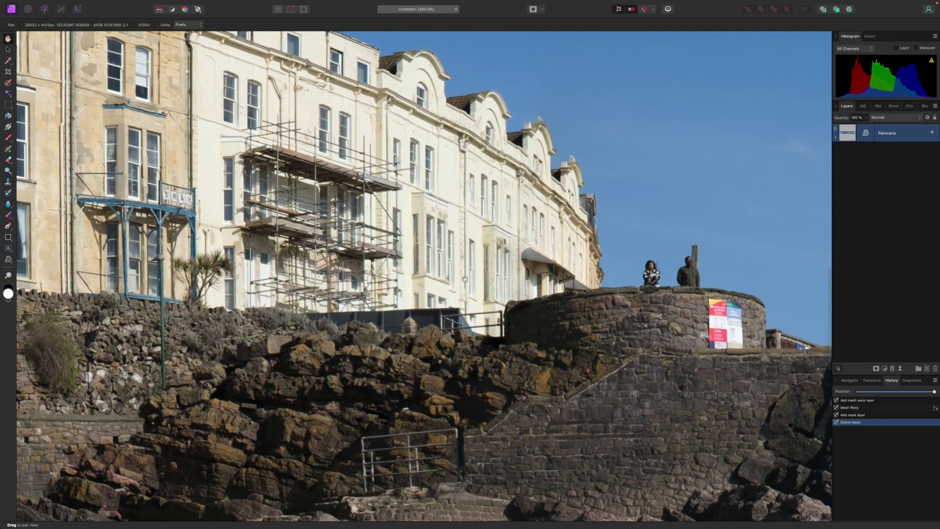
left_click_drag(218, 200, 650, 292)
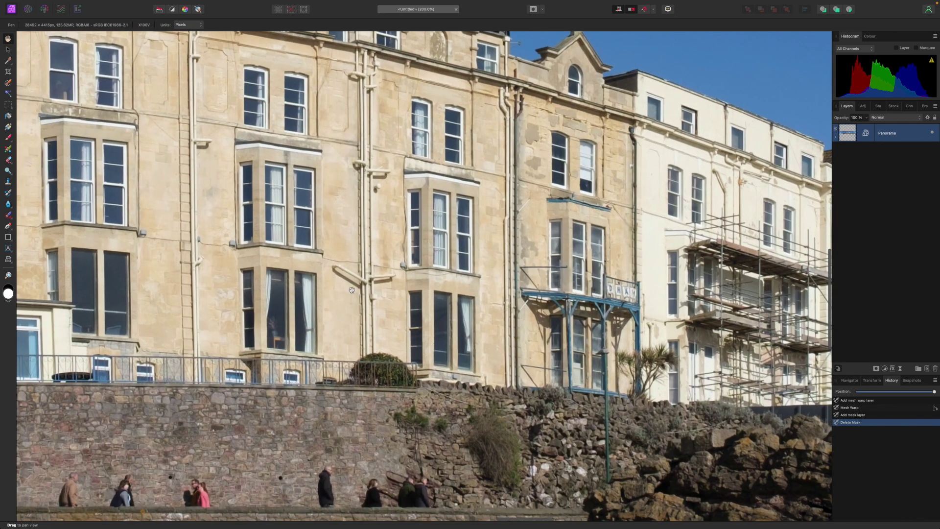
left_click_drag(301, 295, 476, 138)
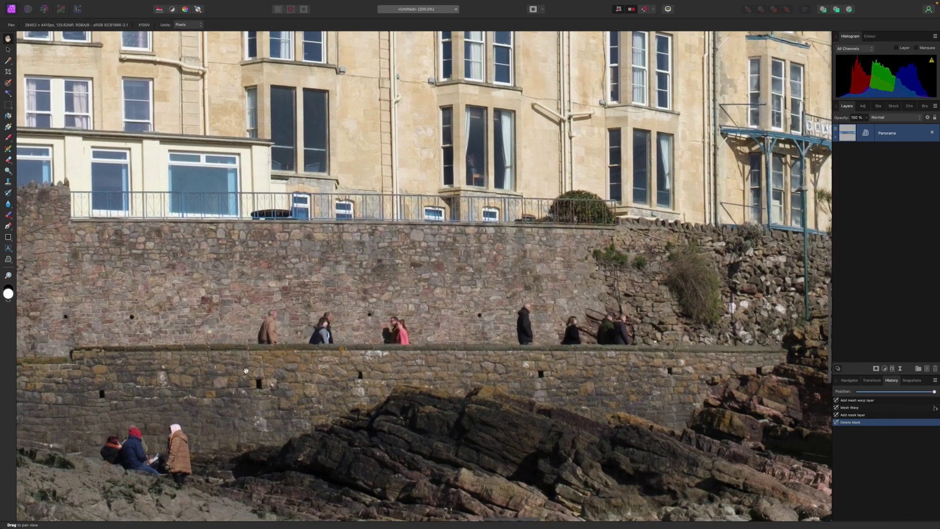
left_click_drag(247, 370, 532, 299)
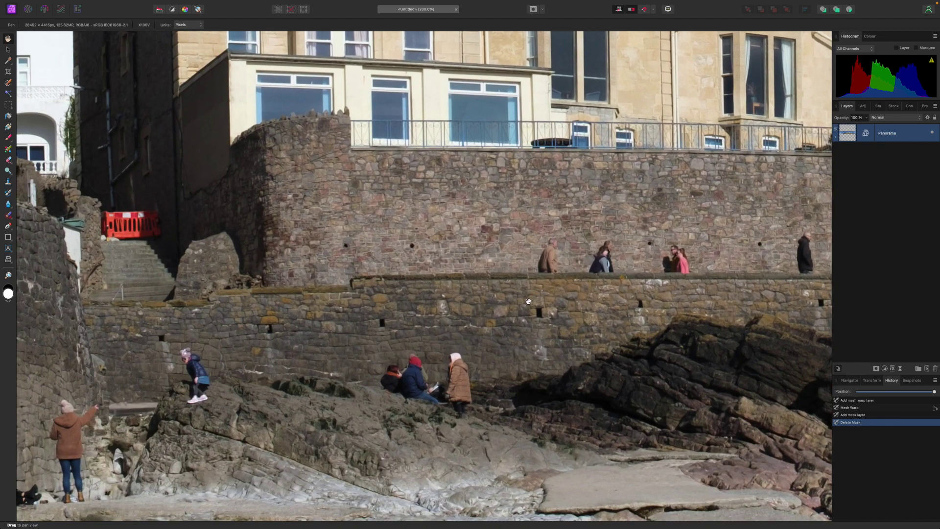
key("ctrl+minus")
key("ctrl+minus")
key("ctrl+minus")
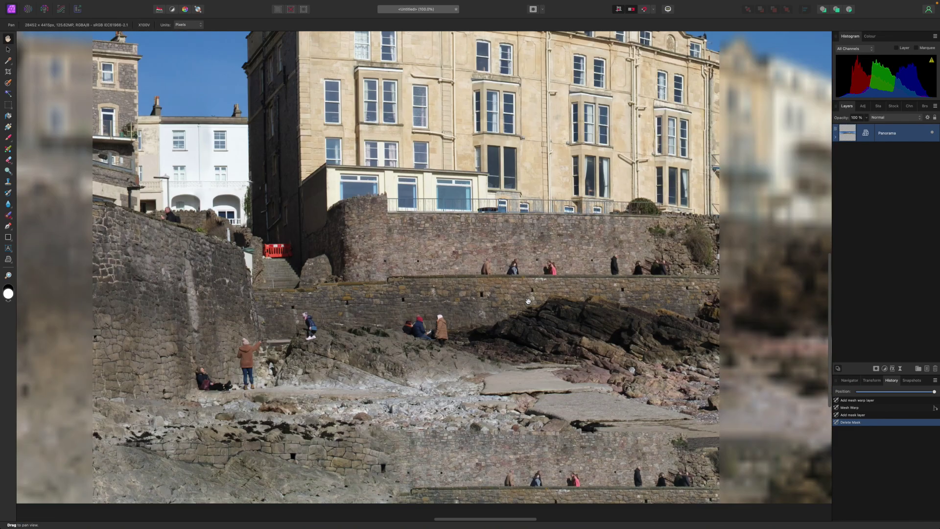
key("super+minus")
key("super+minus")
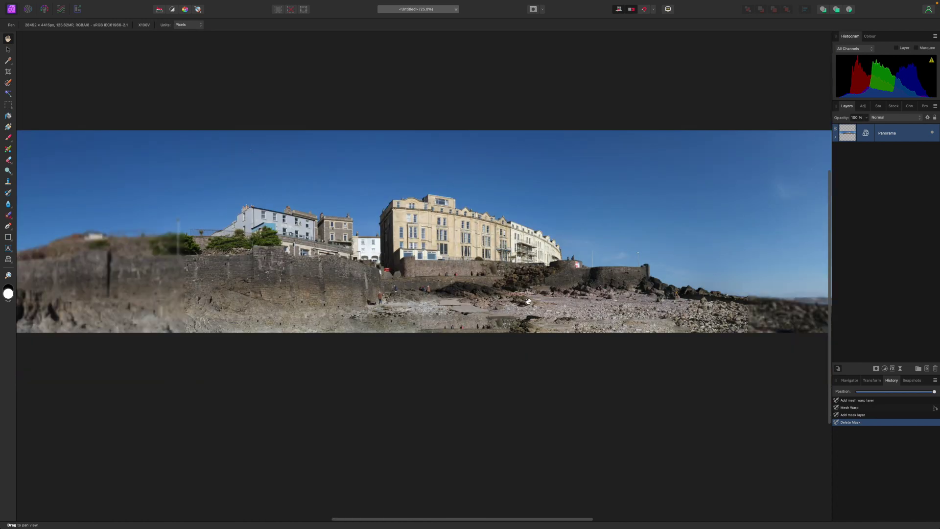
Step: Close the current panorama document and start a new panorama
key("super+w")
left_click(67, 4)
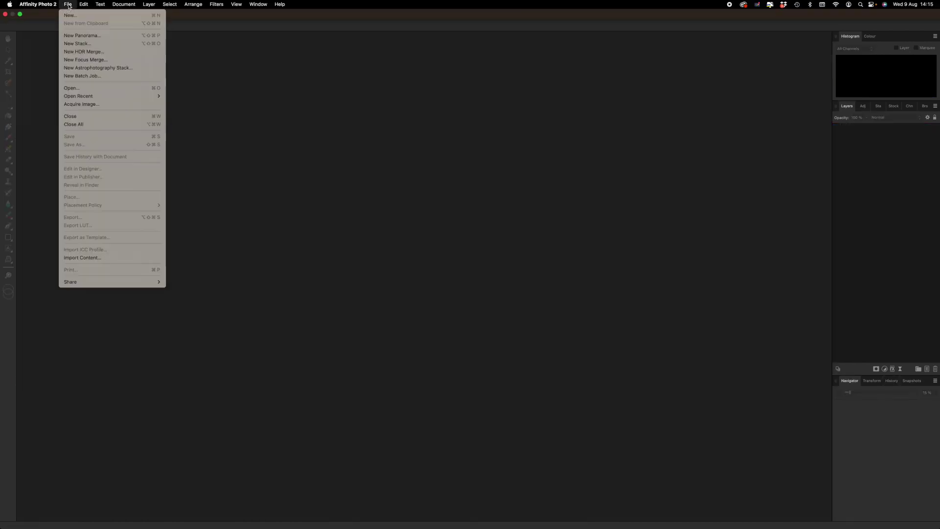
left_click(77, 35)
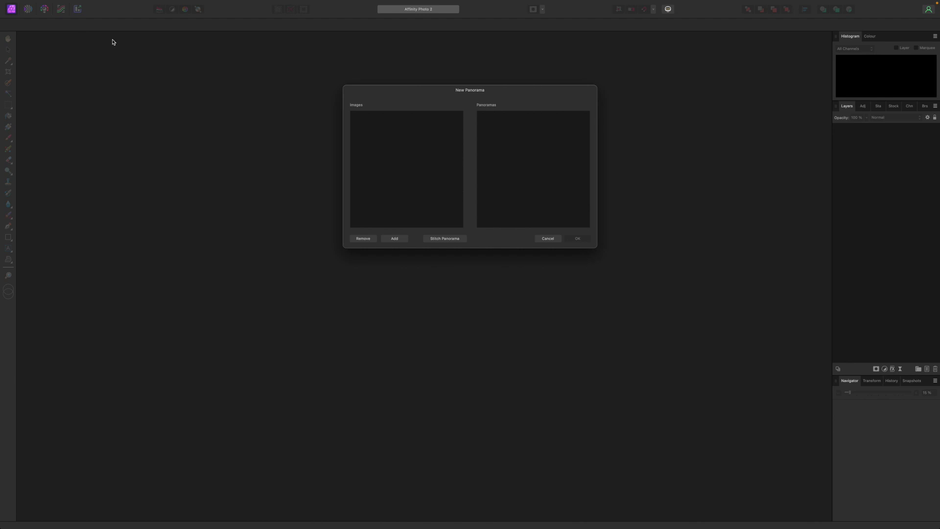
Step: Add the seven source photos d1066-416.jpg through d1066-422.jpg
left_click(399, 241)
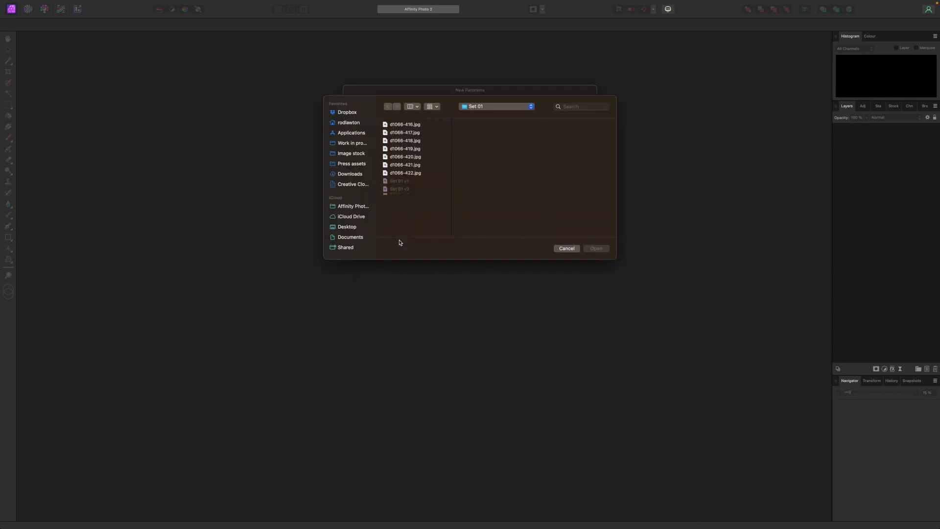
left_click(409, 126)
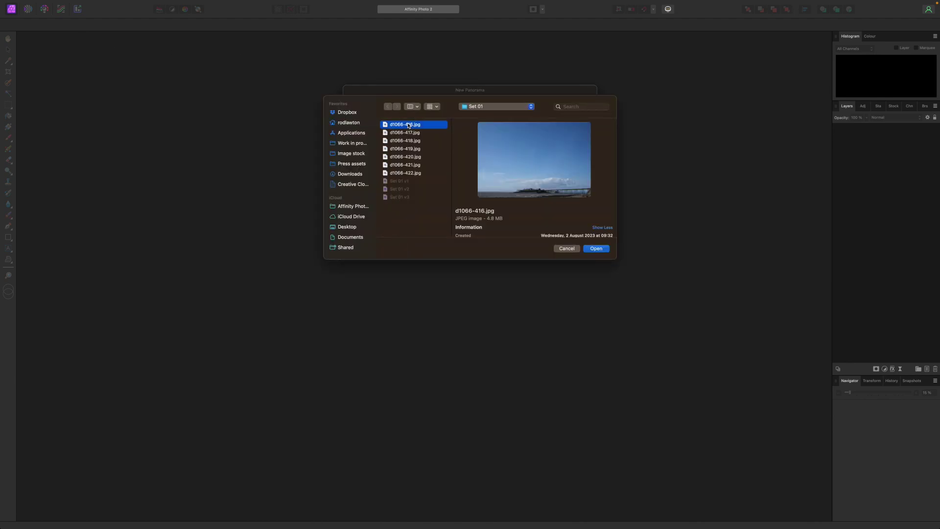
left_click(413, 174, "shift")
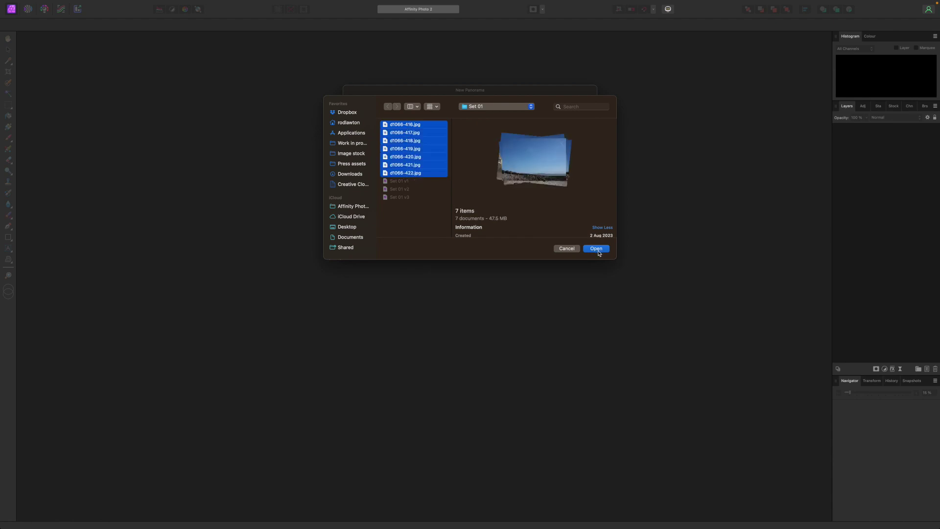
left_click(597, 249)
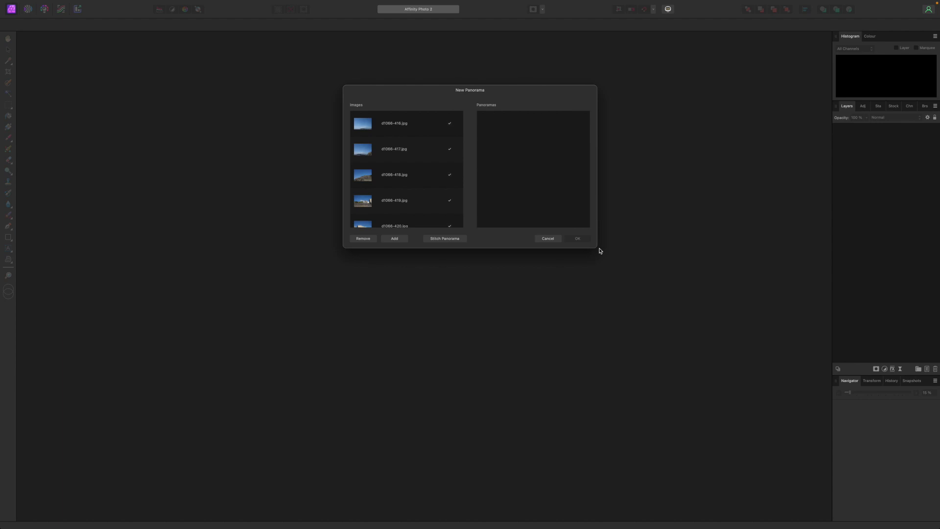
Step: Scroll the New Panorama image list to confirm all seven d1066 photos are ticked
scroll(413, 178, "down", 3)
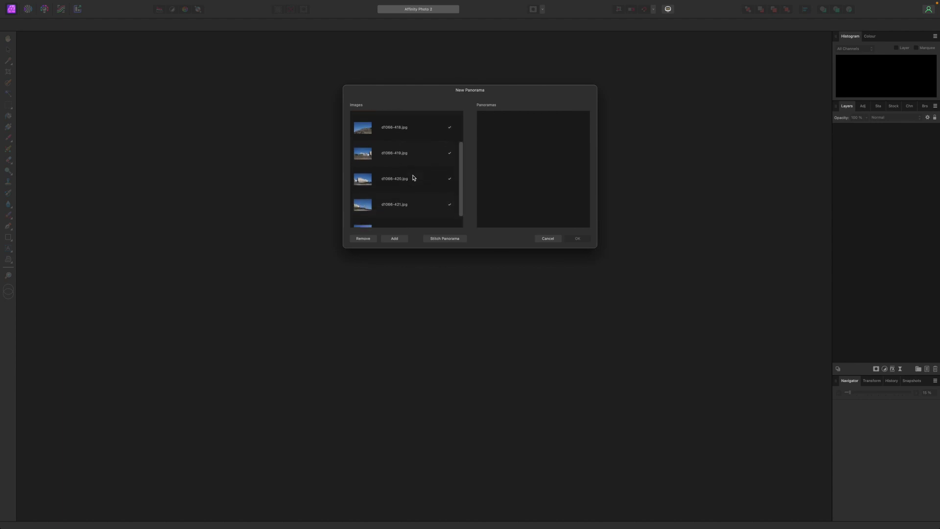
scroll(413, 178, "up", 3)
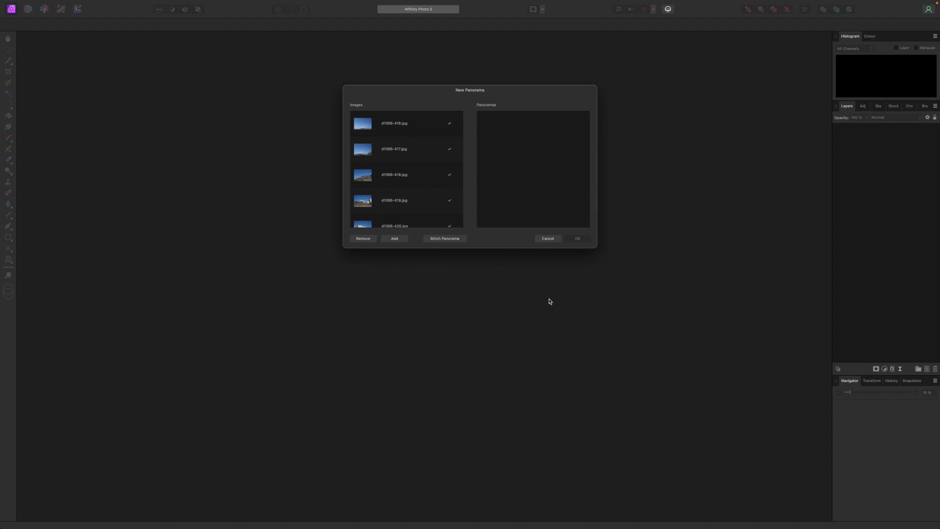
Step: Stitch the seven photos and zoom to 133% on the ghosted sky by the sandstone buildings
left_click(447, 239)
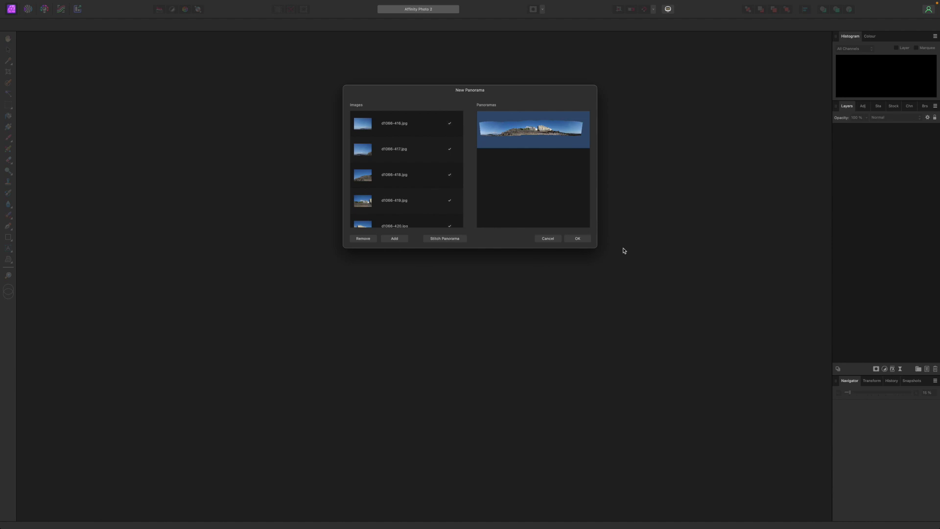
left_click(578, 239)
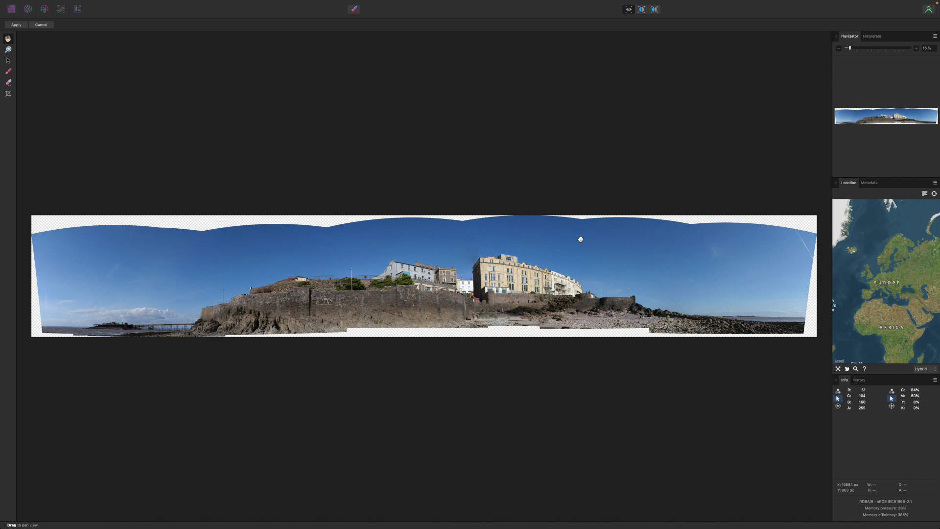
scroll(580, 239, "up", 10)
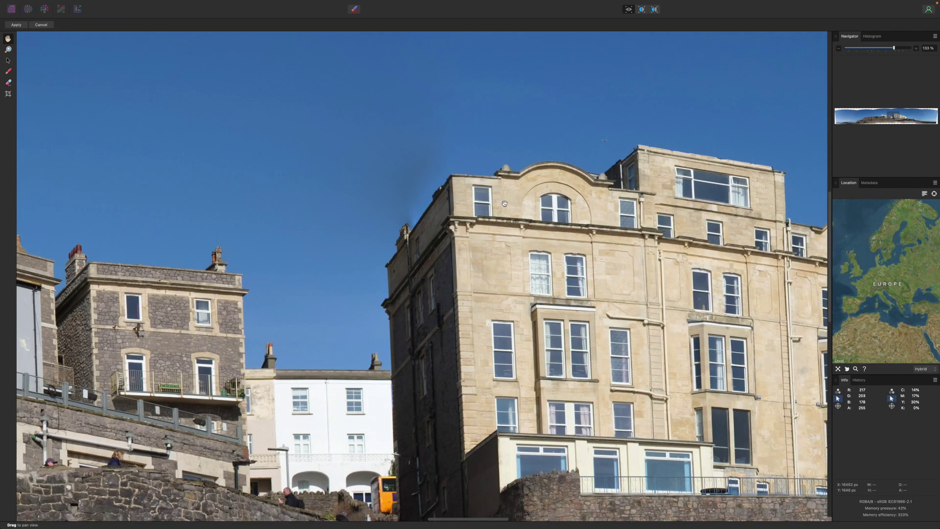
scroll(495, 242, "up", 2)
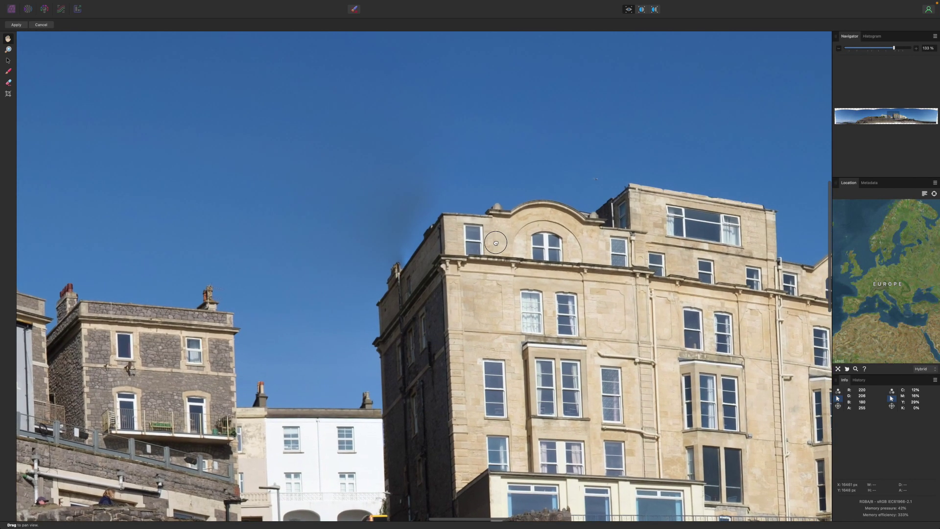
Step: Paint a source-image mask over the ghosted sky beside the sandstone building and re-render
left_click(8, 71)
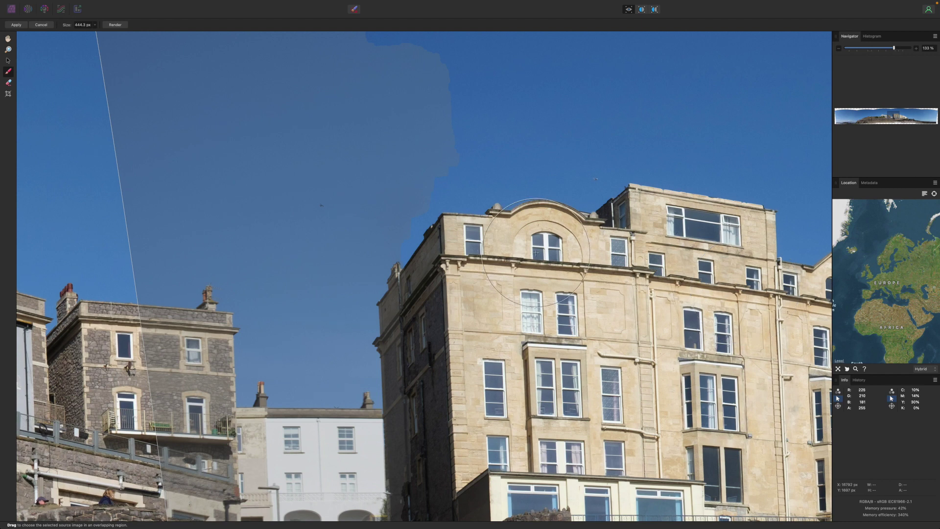
mouse_move(452, 181)
left_mouse_down()
mouse_move(365, 252)
mouse_move(353, 310)
mouse_move(356, 254)
mouse_move(373, 203)
mouse_move(433, 146)
mouse_move(381, 183)
mouse_move(337, 257)
mouse_move(335, 313)
left_mouse_up()
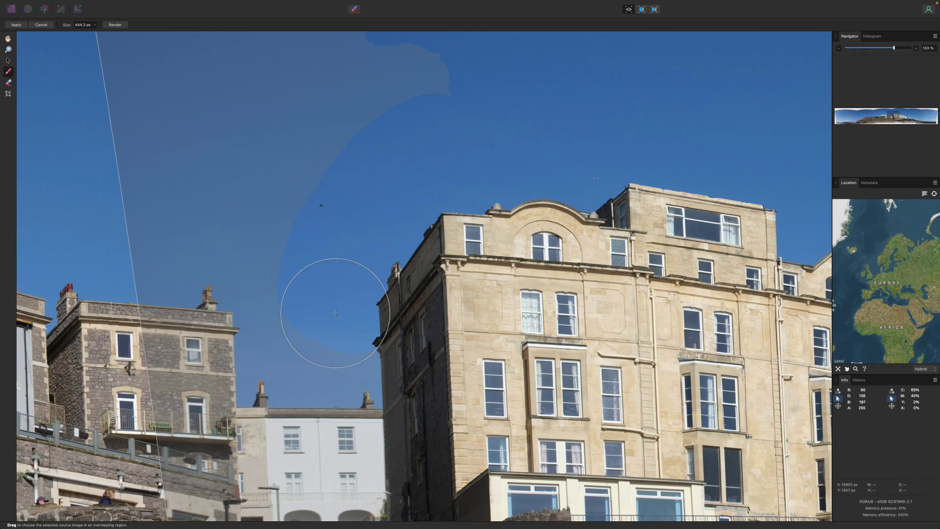
key("Return")
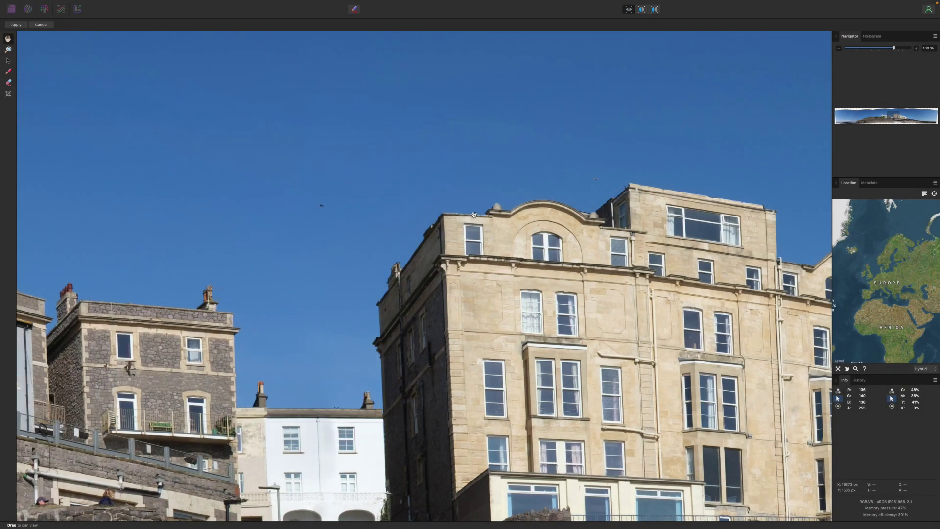
left_click_drag(894, 48, 856, 63)
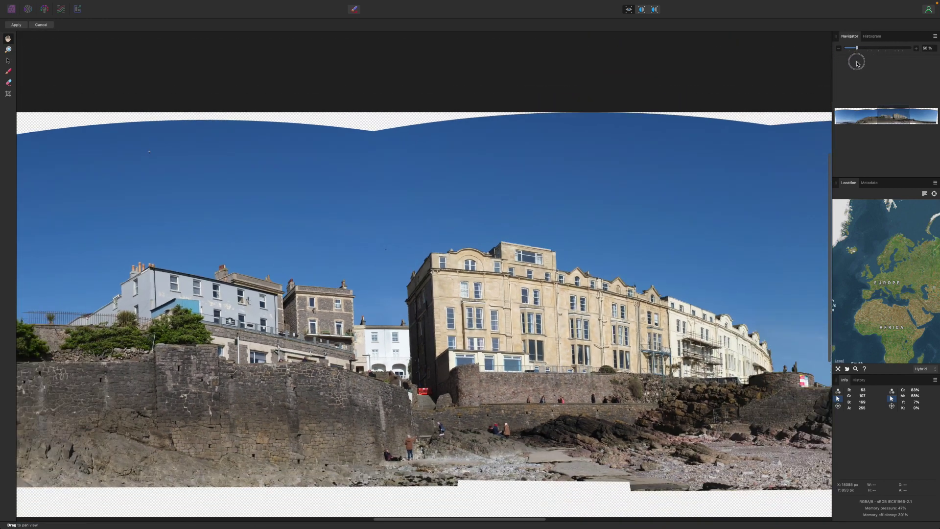
left_click(8, 62)
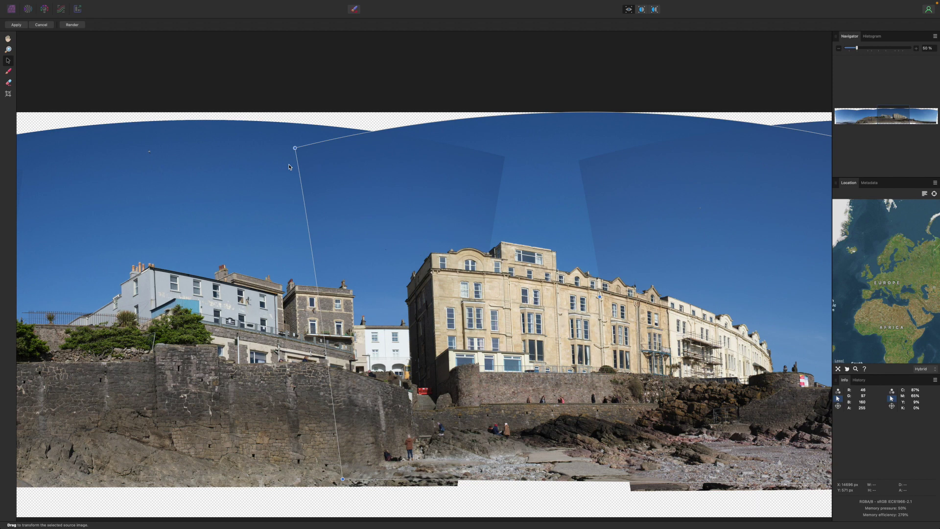
left_click_drag(295, 151, 293, 151)
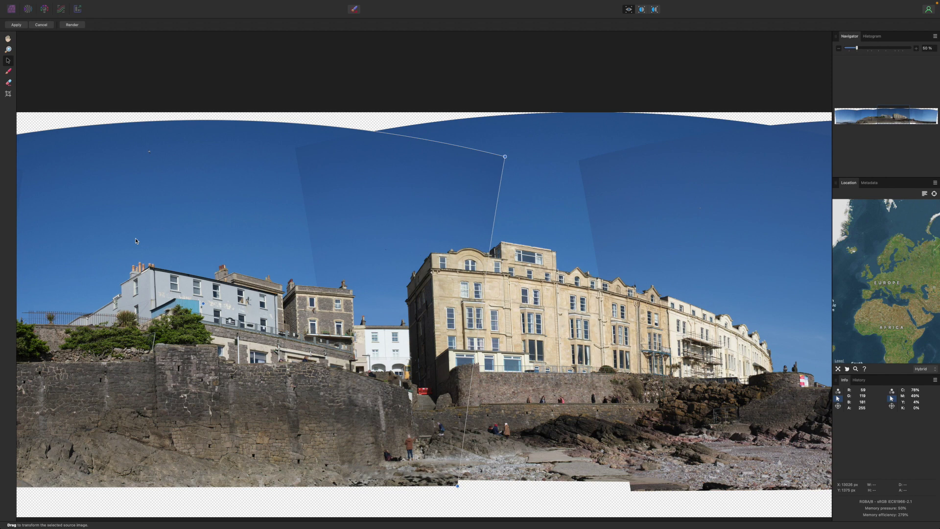
key("ctrl+0")
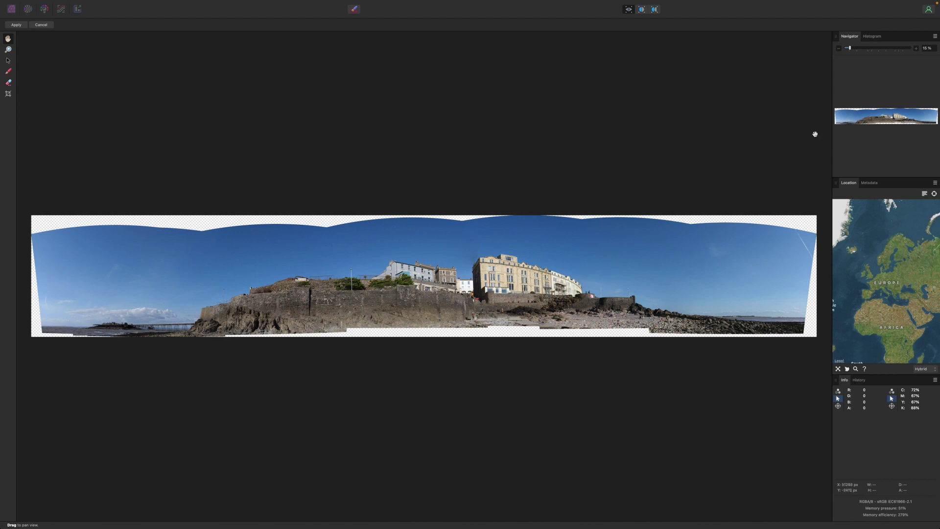
left_click(8, 93)
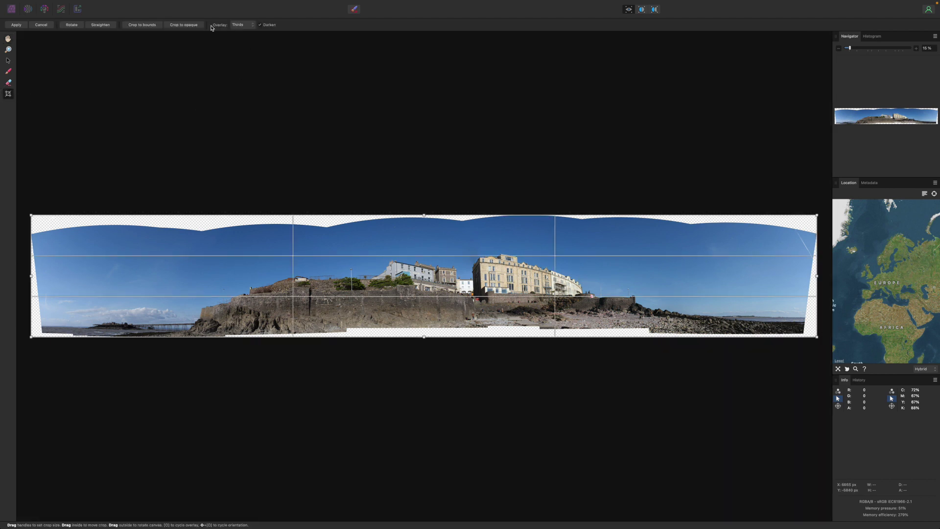
left_click(193, 25)
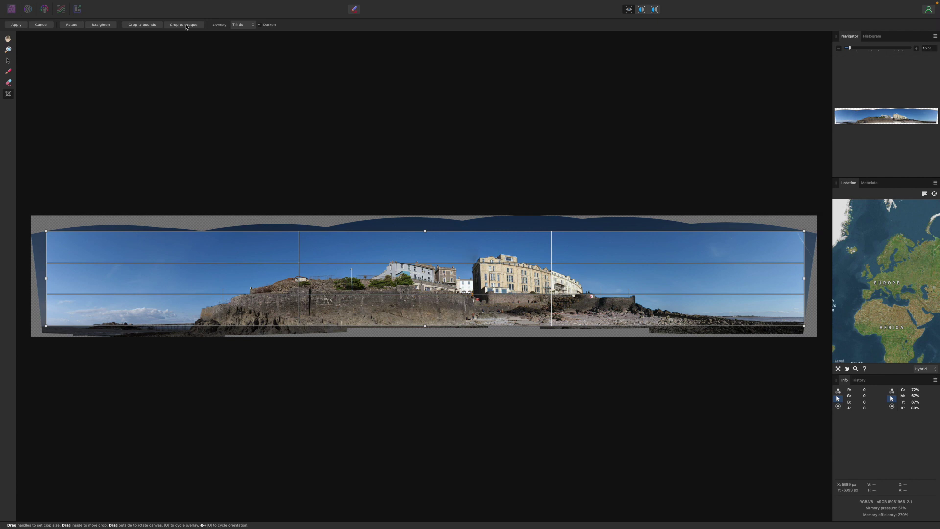
key("h")
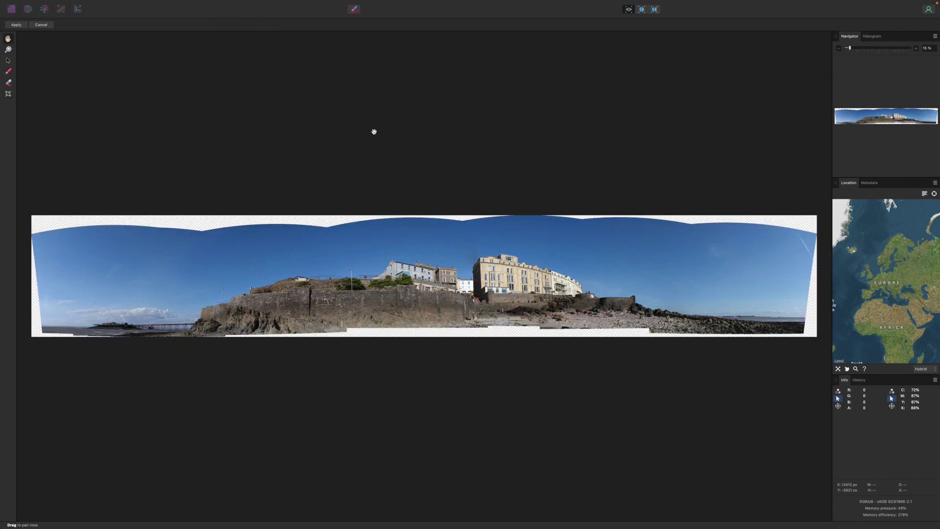
Step: Inpaint the panorama's transparent edges and apply it as a new document
left_click(354, 9)
left_click(20, 25)
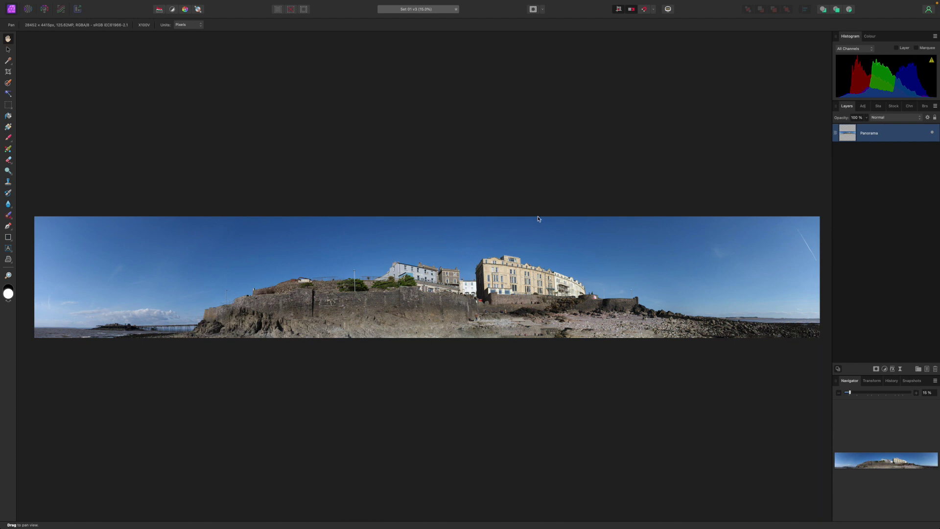
Step: Zoom in to 50% then 75% and centre the view on the leaning sandstone building
left_click(481, 207)
key("super+plus")
key("super+plus")
key("super+plus")
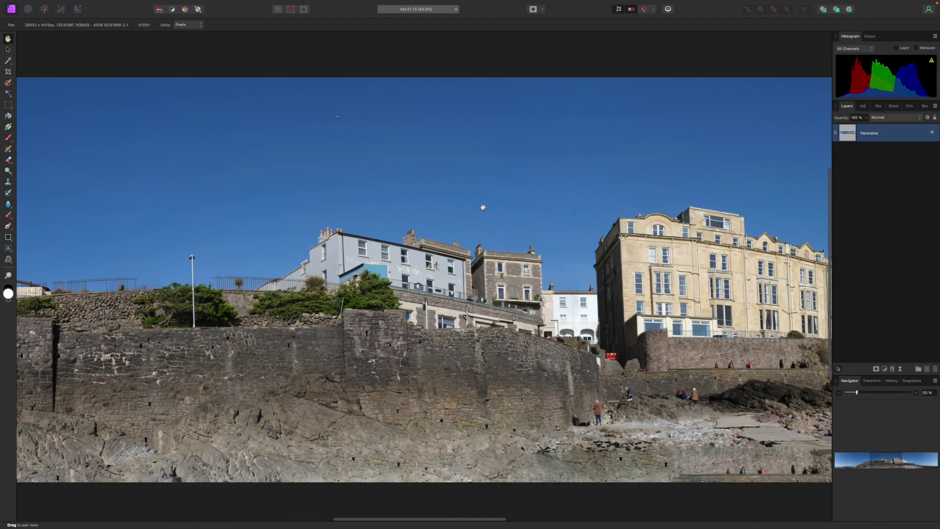
left_click_drag(689, 258, 424, 225)
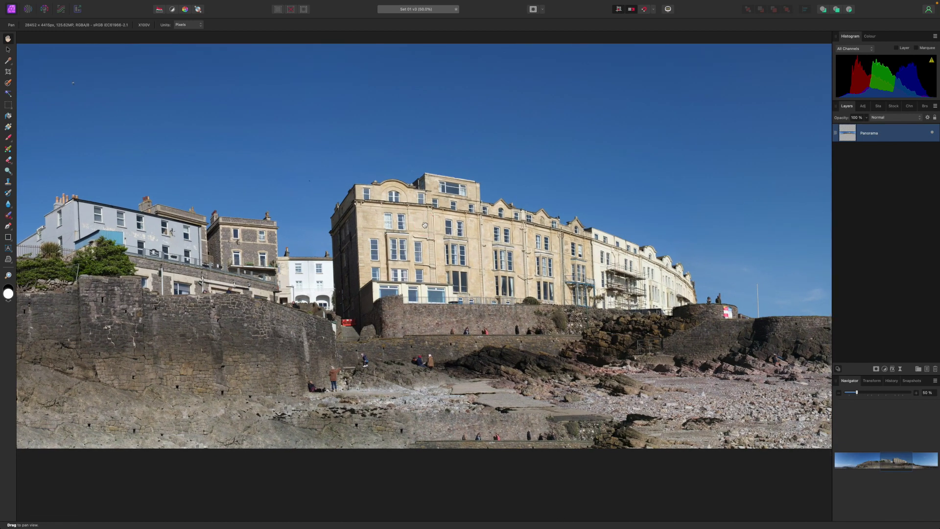
key("super+equal")
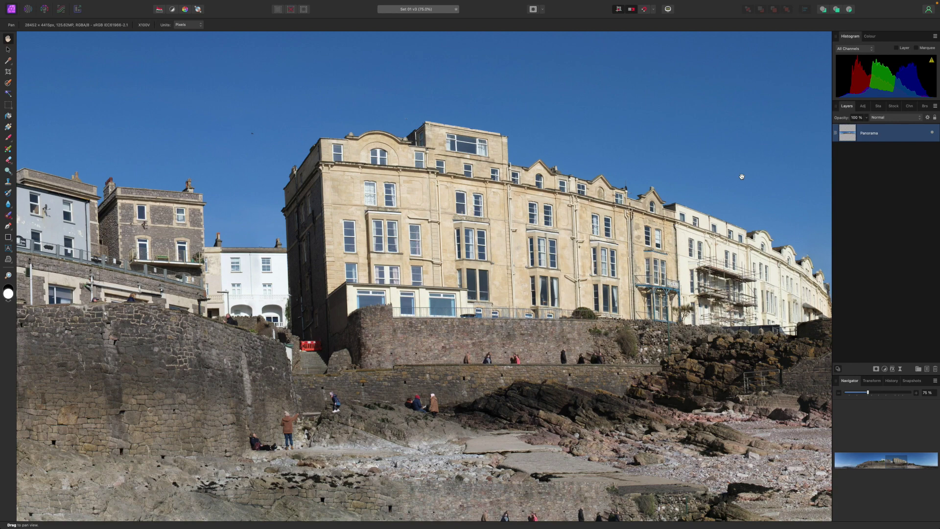
left_click_drag(656, 247, 618, 264)
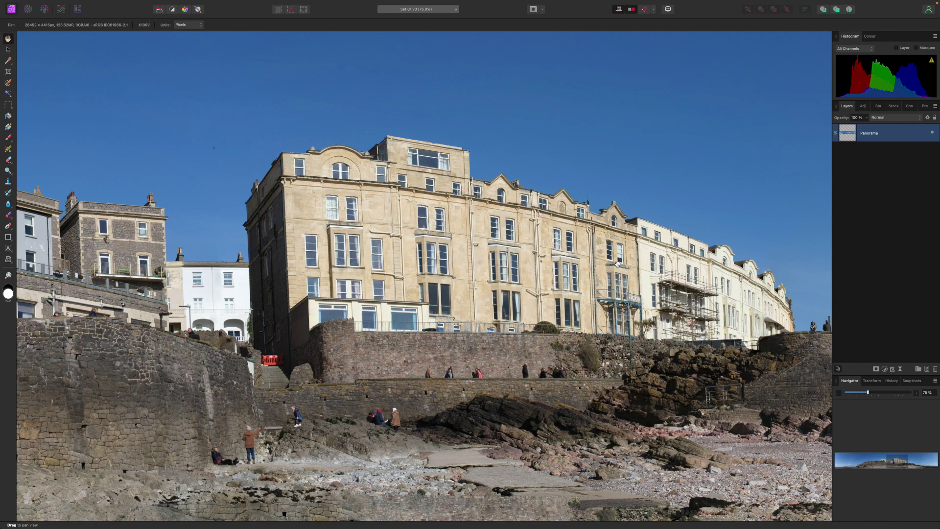
left_click(900, 369)
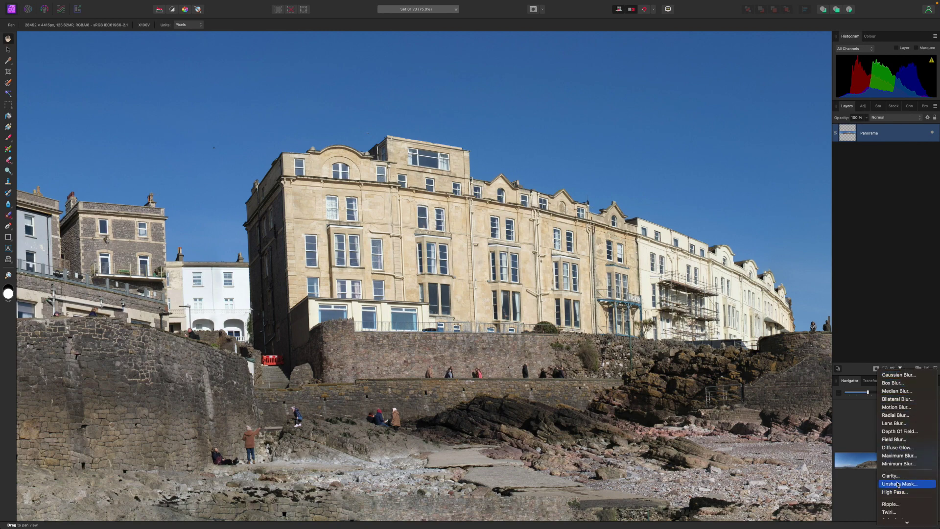
Step: Add a Mesh Warp live filter and place mesh lines across the sky, wall and right edge
scroll(897, 484, "down", 3)
scroll(897, 484, "down", 1)
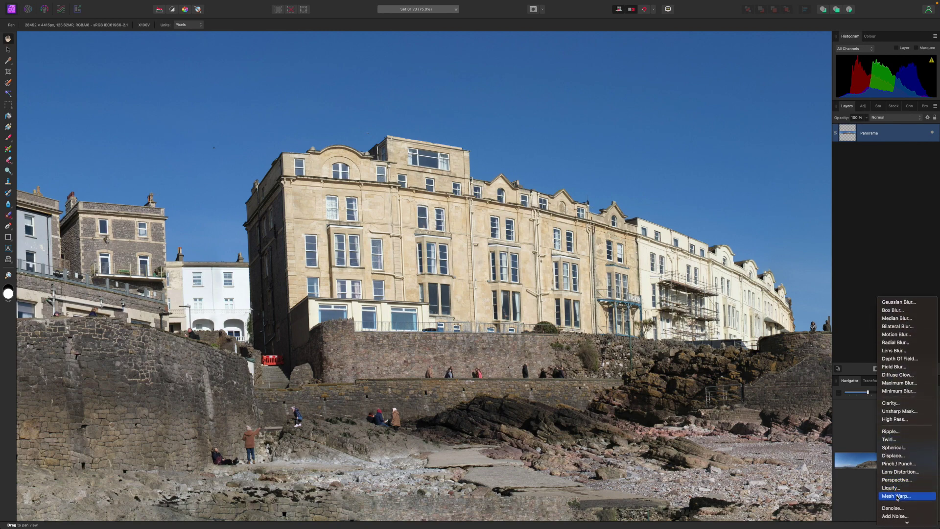
left_click(896, 496)
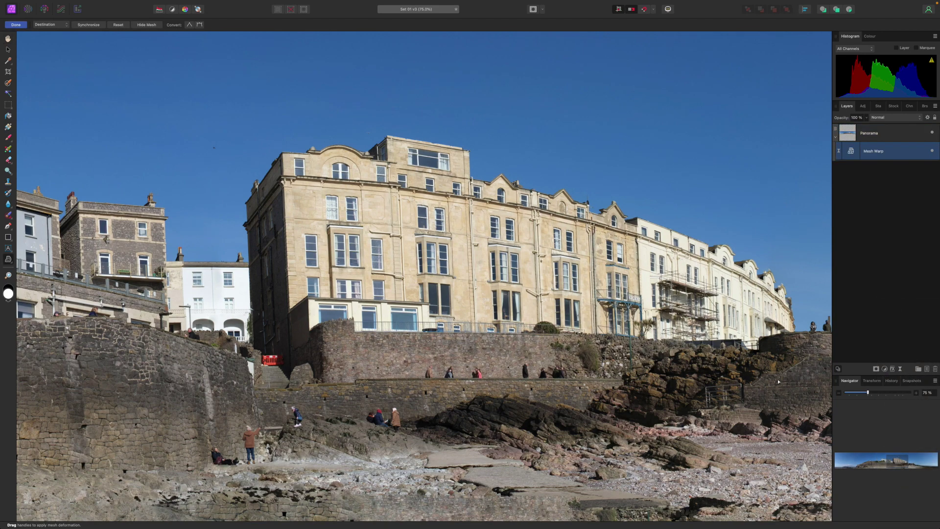
left_click(160, 103)
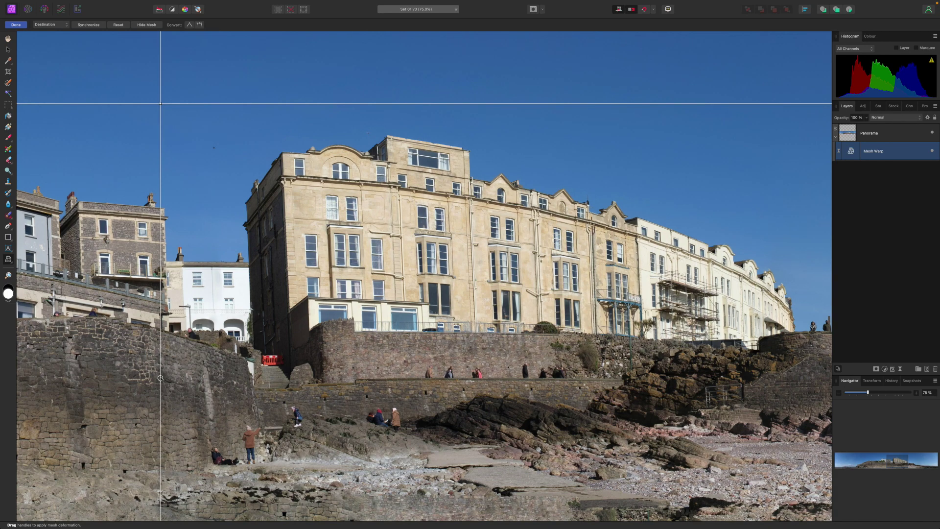
left_click(160, 377)
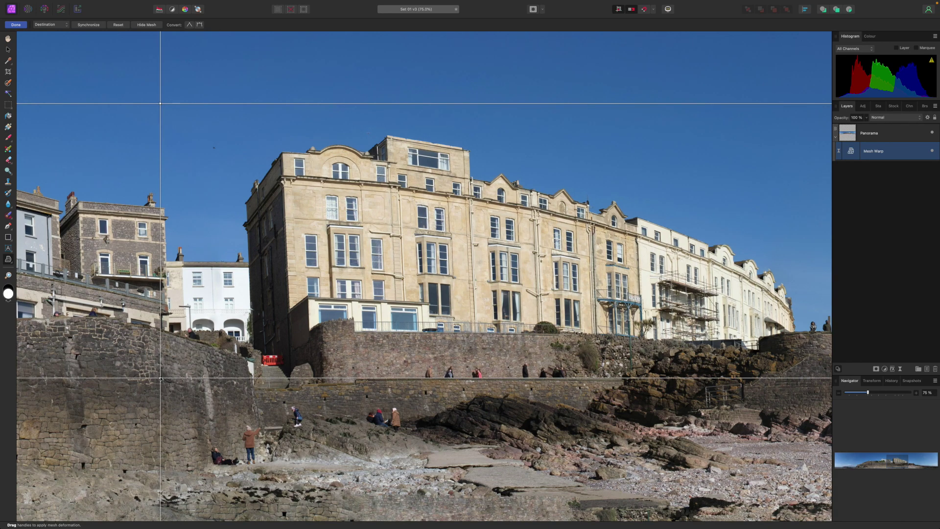
left_click(807, 378)
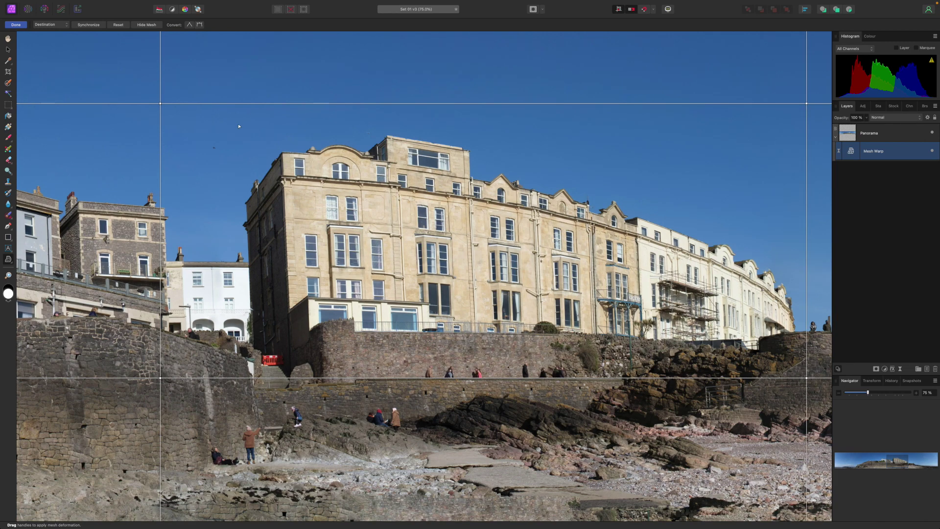
Step: Shift the top mesh nodes outward to straighten the building, then commit and view the whole panorama
left_click_drag(161, 104, 166, 104)
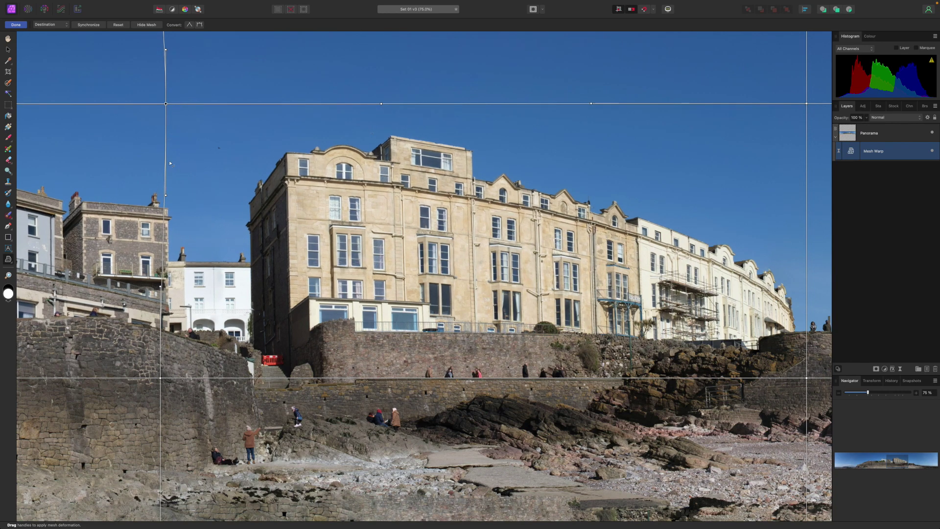
left_click_drag(165, 195, 165, 192)
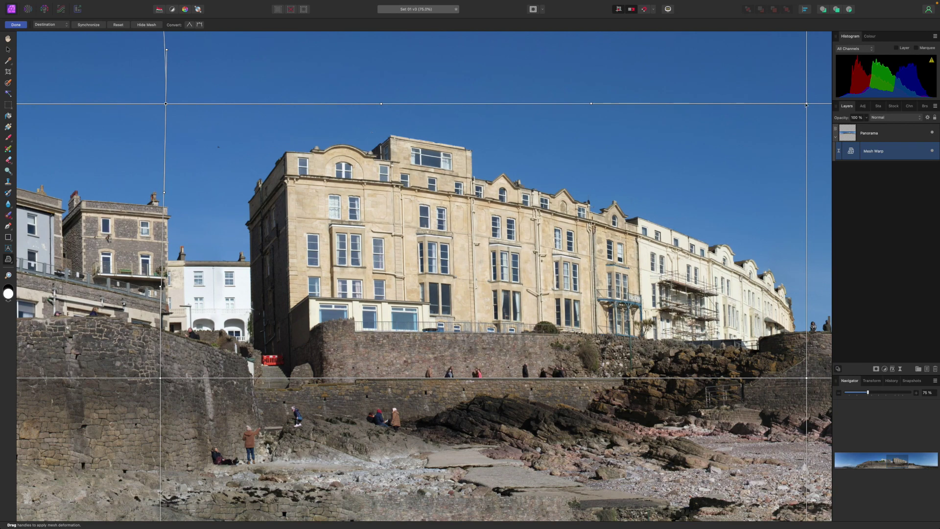
left_click(807, 104)
left_click_drag(806, 104, 813, 104)
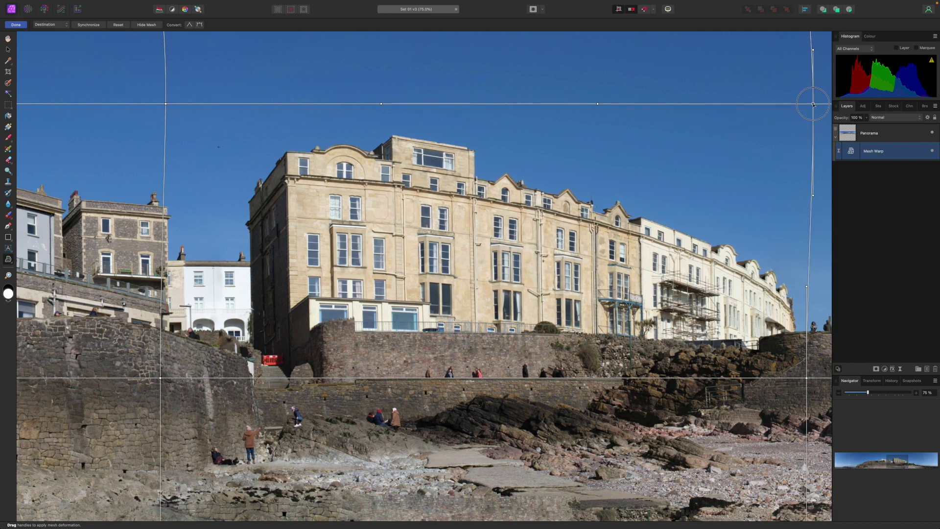
key("h")
key("super+0")
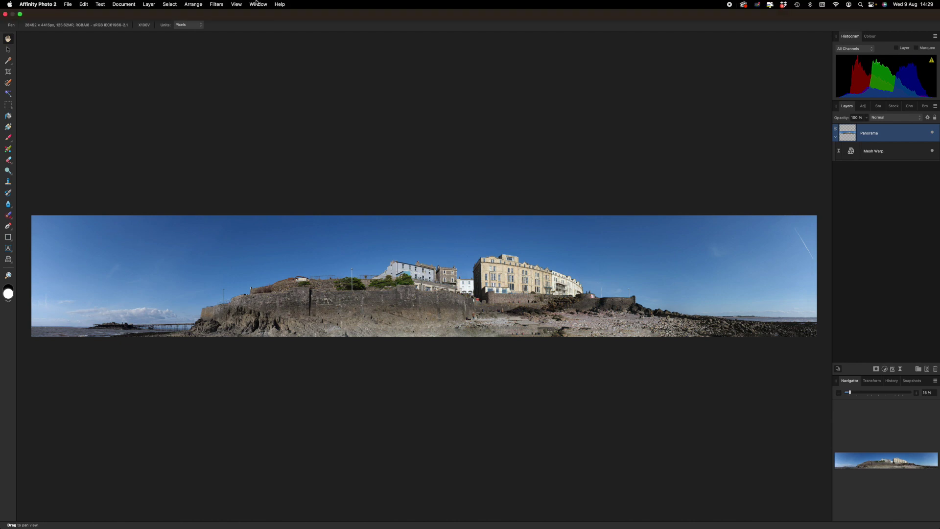
Step: Crop the panorama by pulling the left and right crop edges inward
left_click(8, 72)
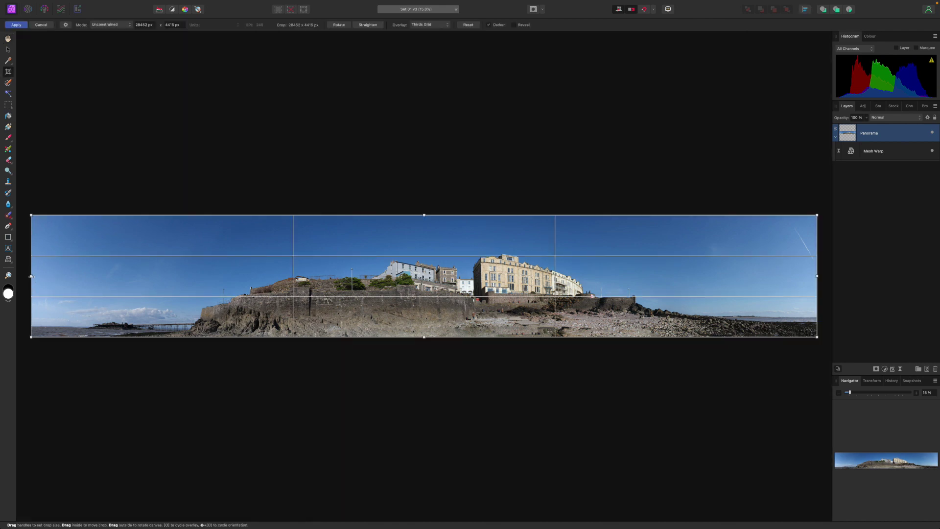
left_click_drag(31, 276, 82, 295)
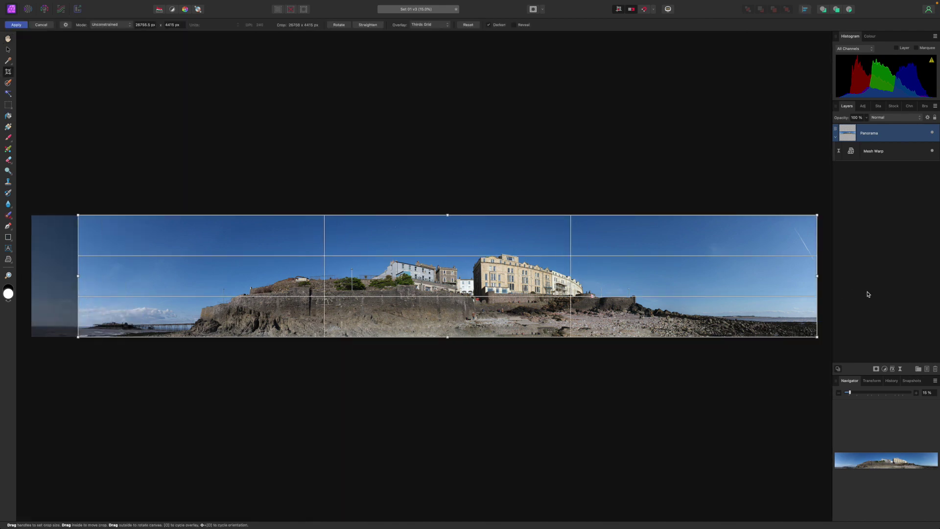
left_click_drag(817, 277, 698, 298)
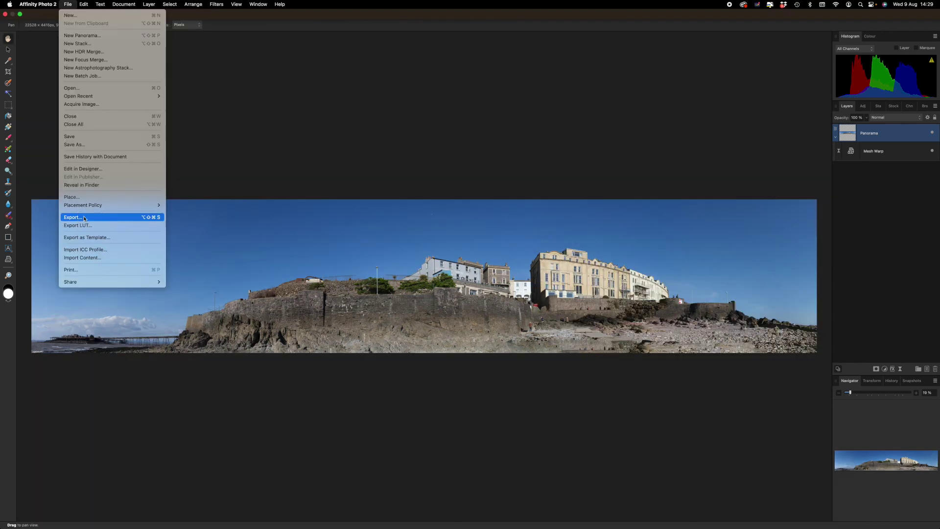
Step: Open the Export settings with JPEG at 22528 × 4415 px, quality 100
left_click(84, 218)
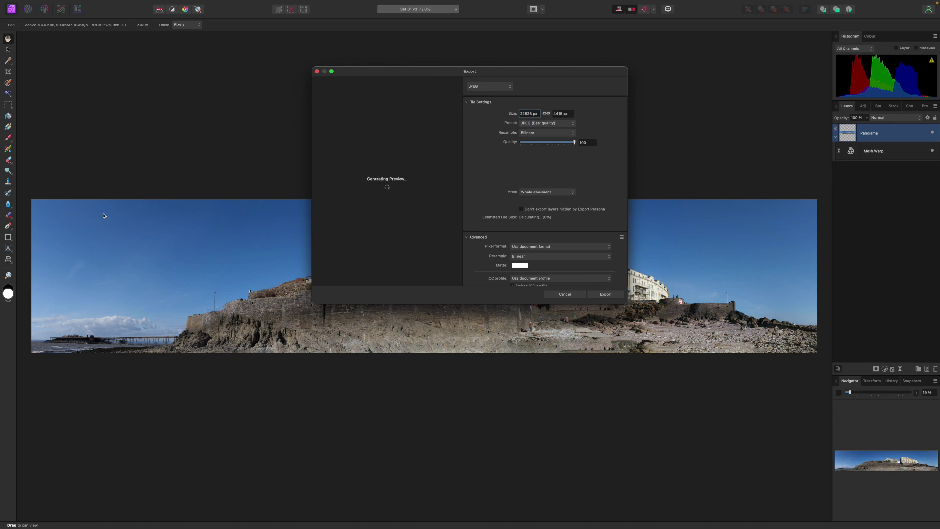